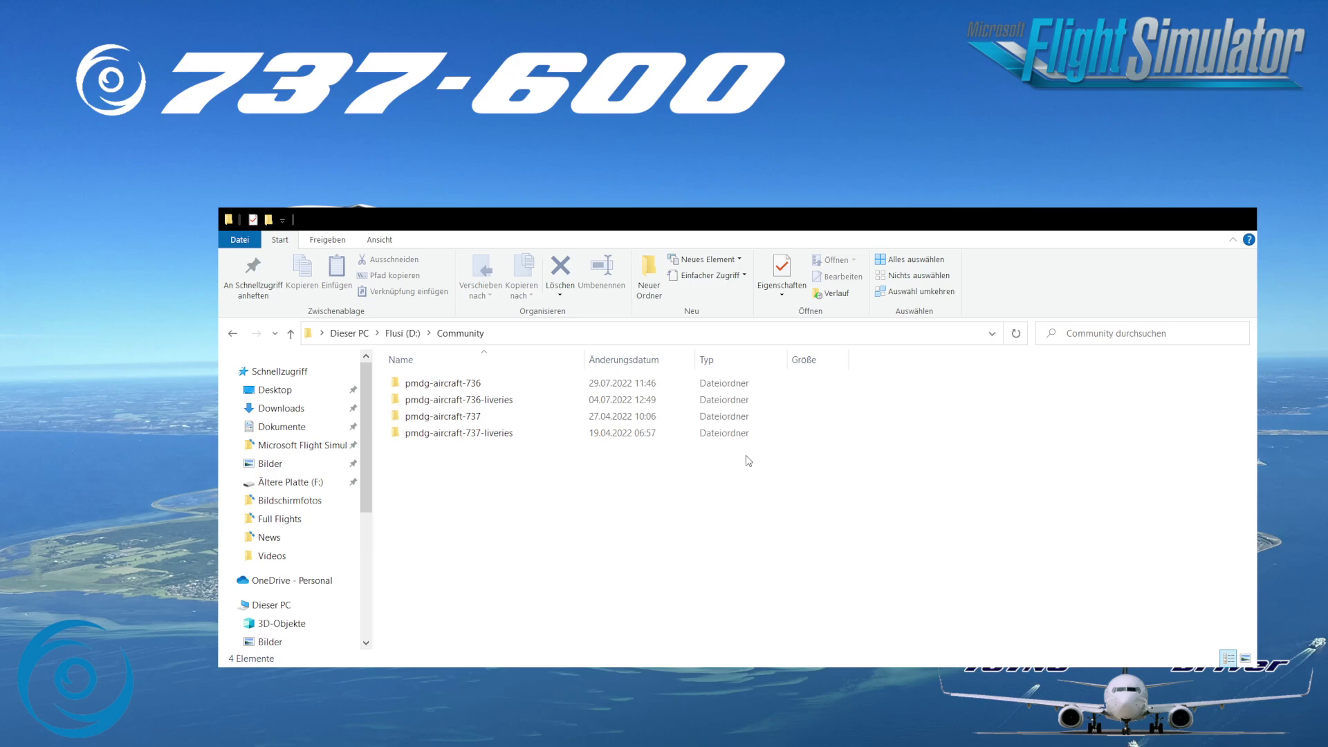
- Look inside pmdg-aircraft-736's Config folder, then return to Community and select pmdg-aircraft-737
left_click(524, 421)
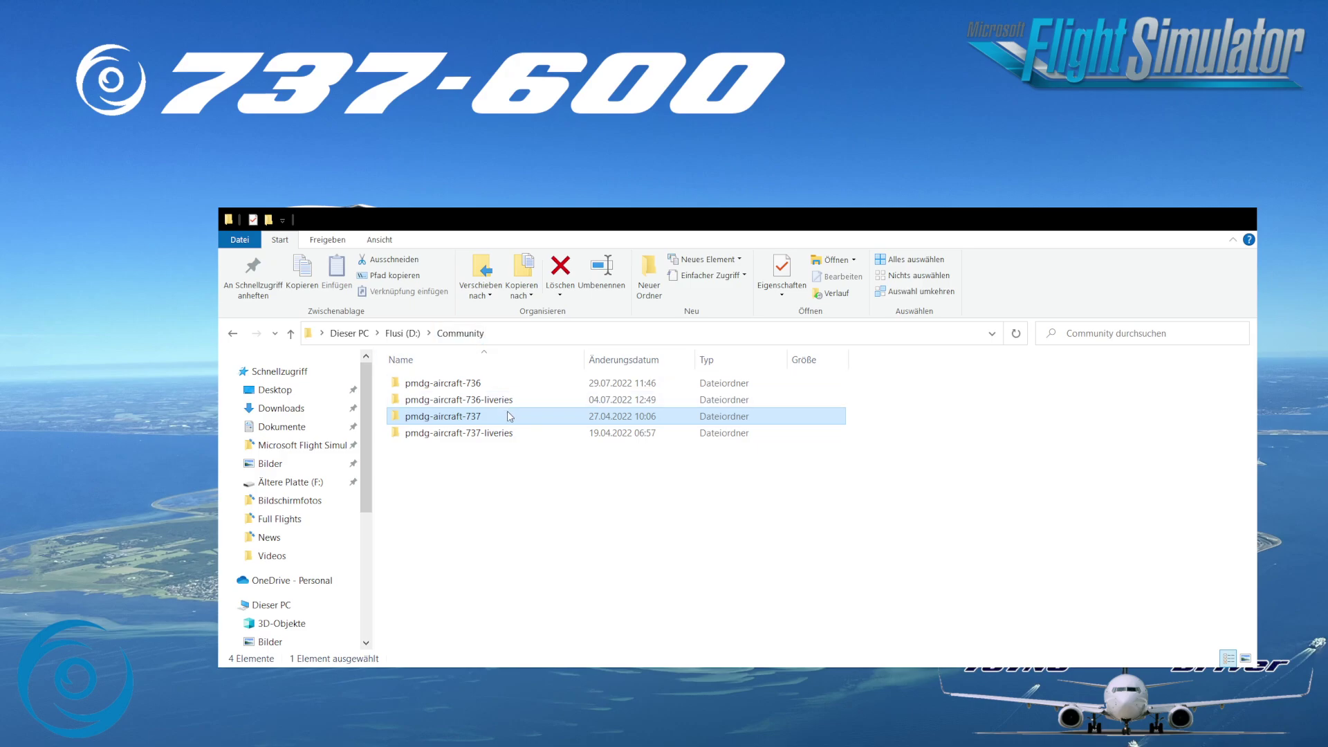
left_click(494, 385)
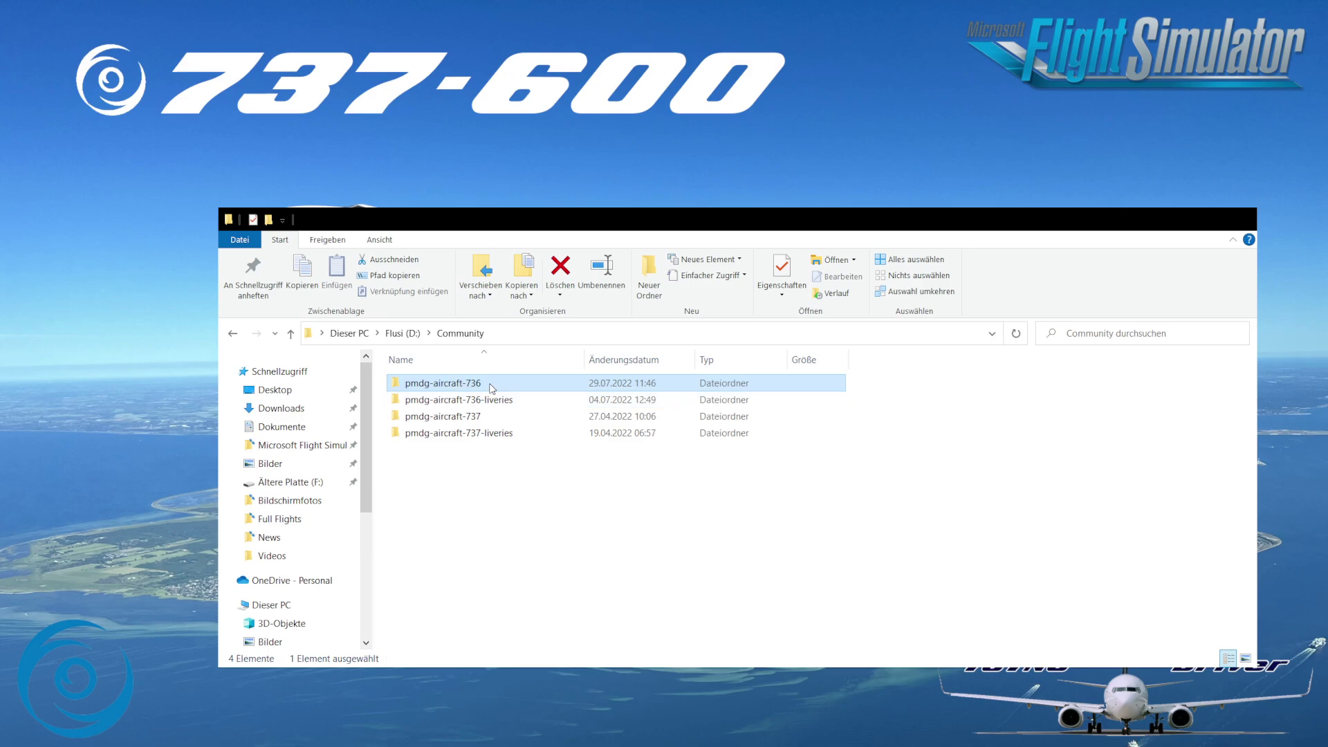
double_click(492, 388)
double_click(491, 388)
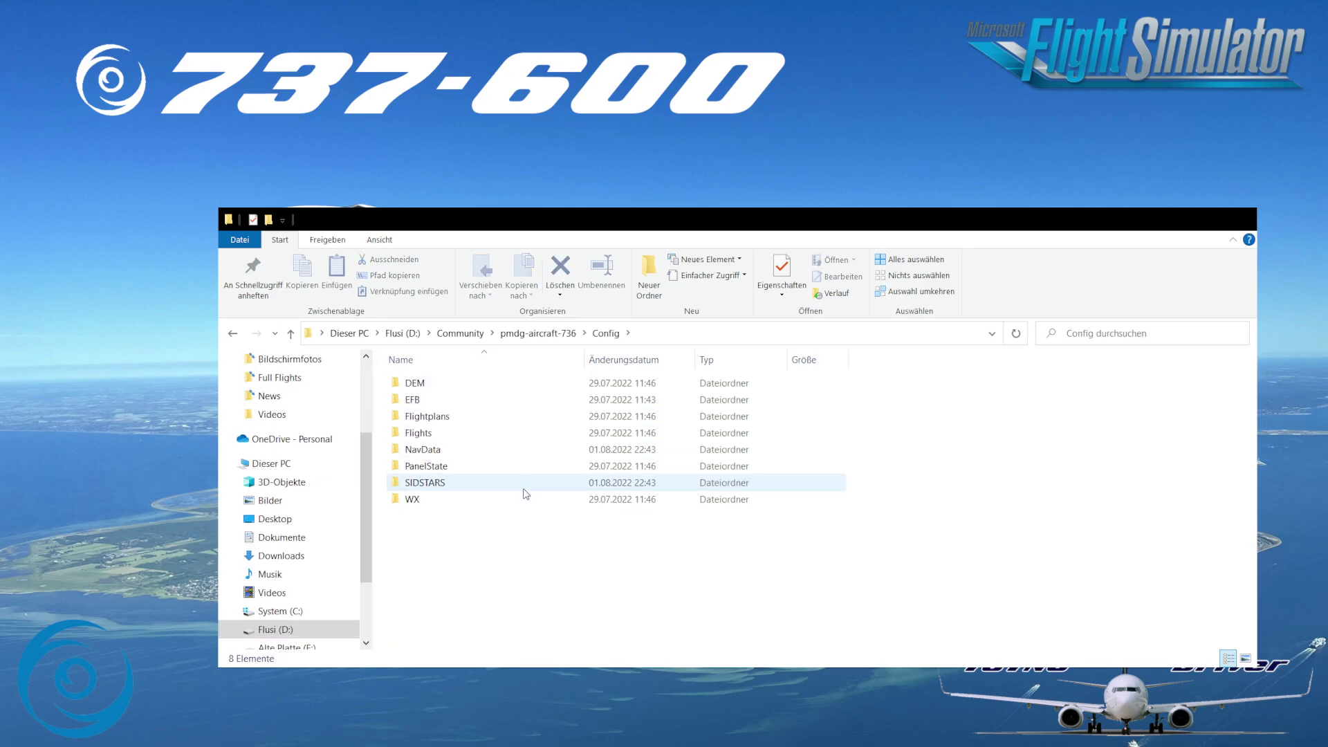
left_click(450, 334)
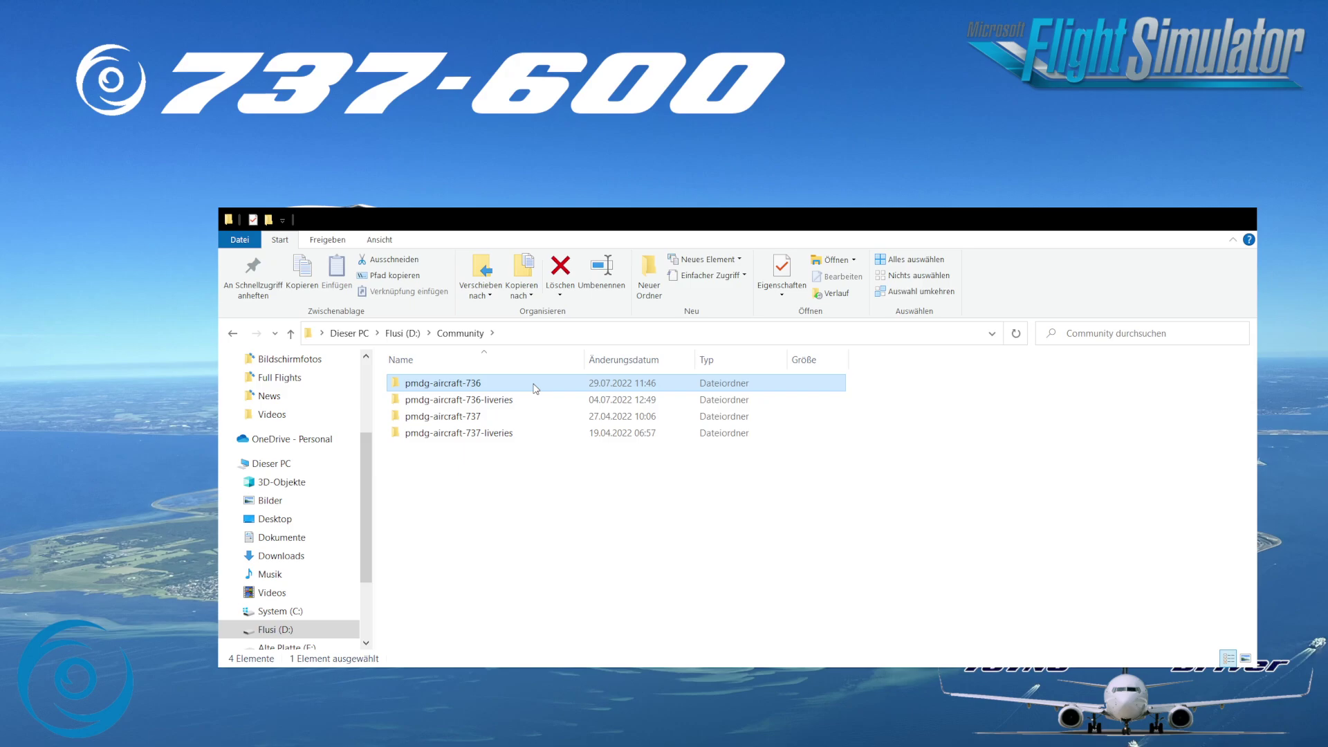
left_click(488, 419)
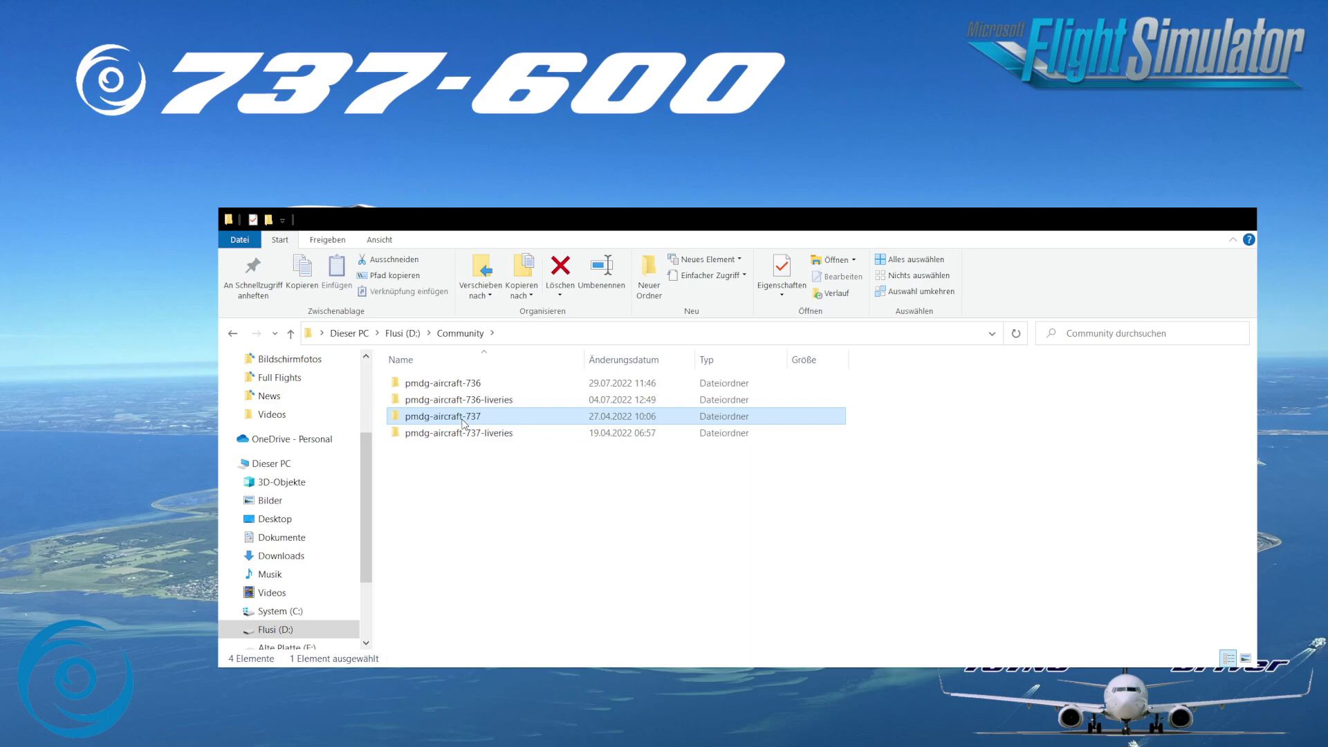
- Select the NavData folder in pmdg-aircraft-737's Config for copying
double_click(463, 423)
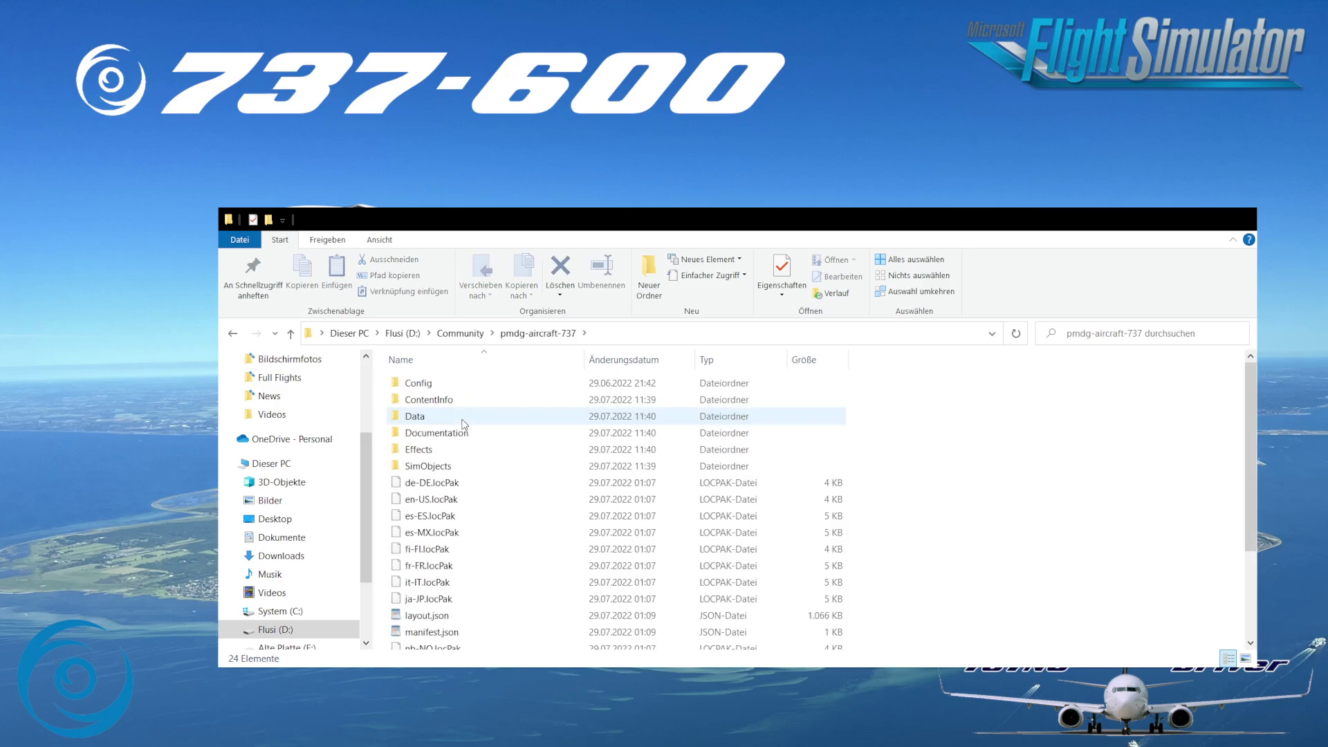
double_click(453, 385)
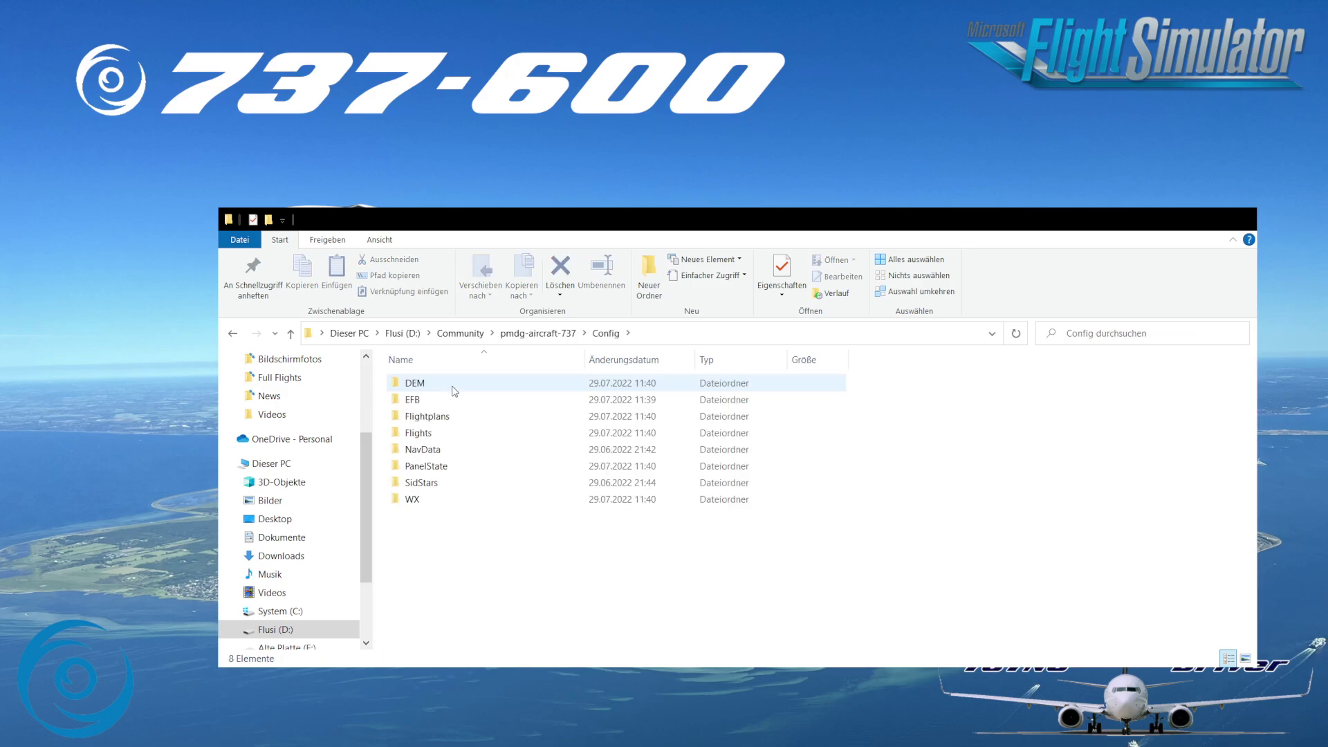
left_click(467, 451)
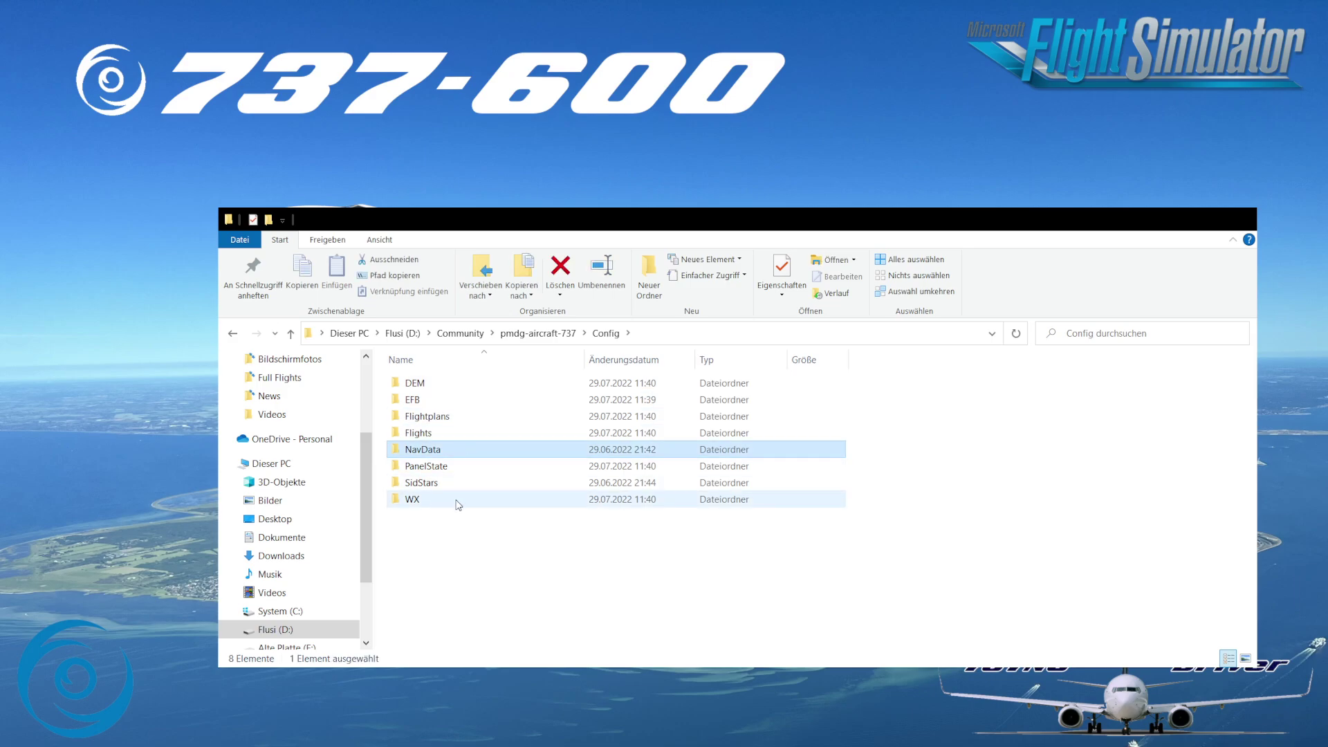
left_click(442, 484)
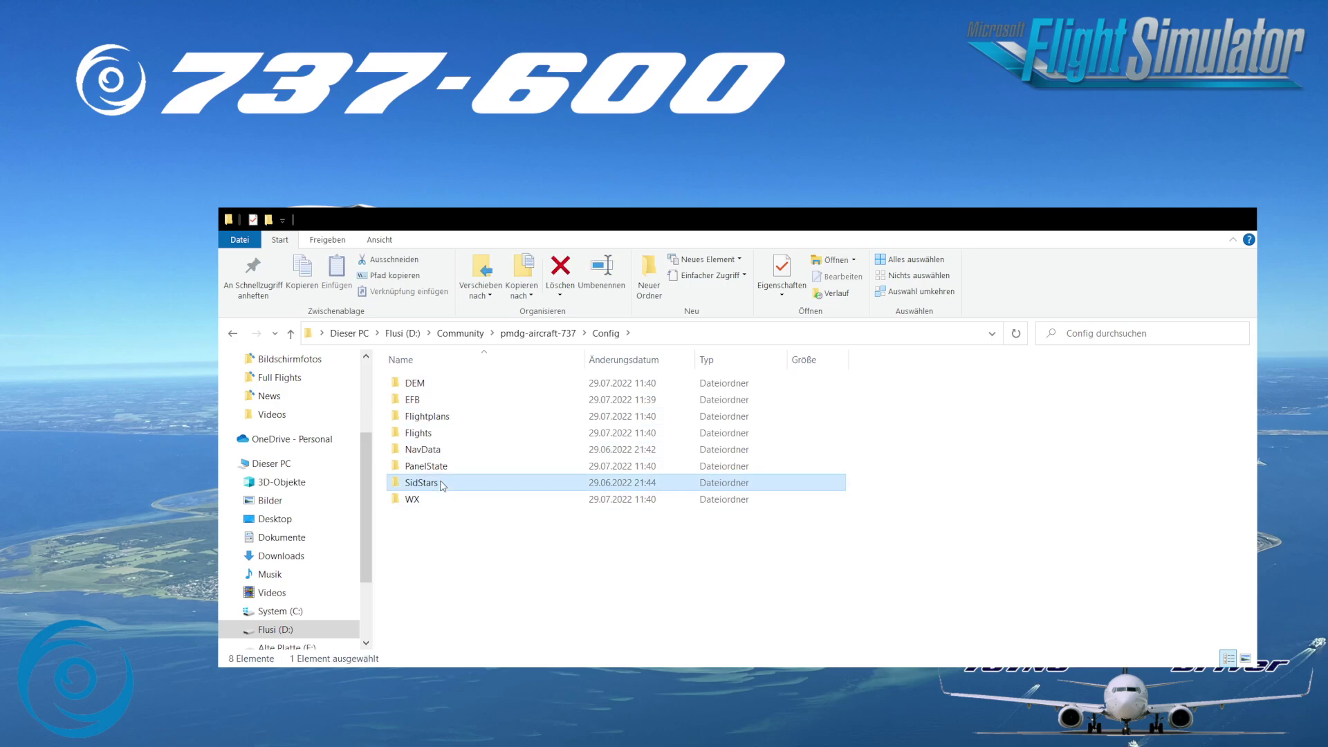
left_click(451, 451)
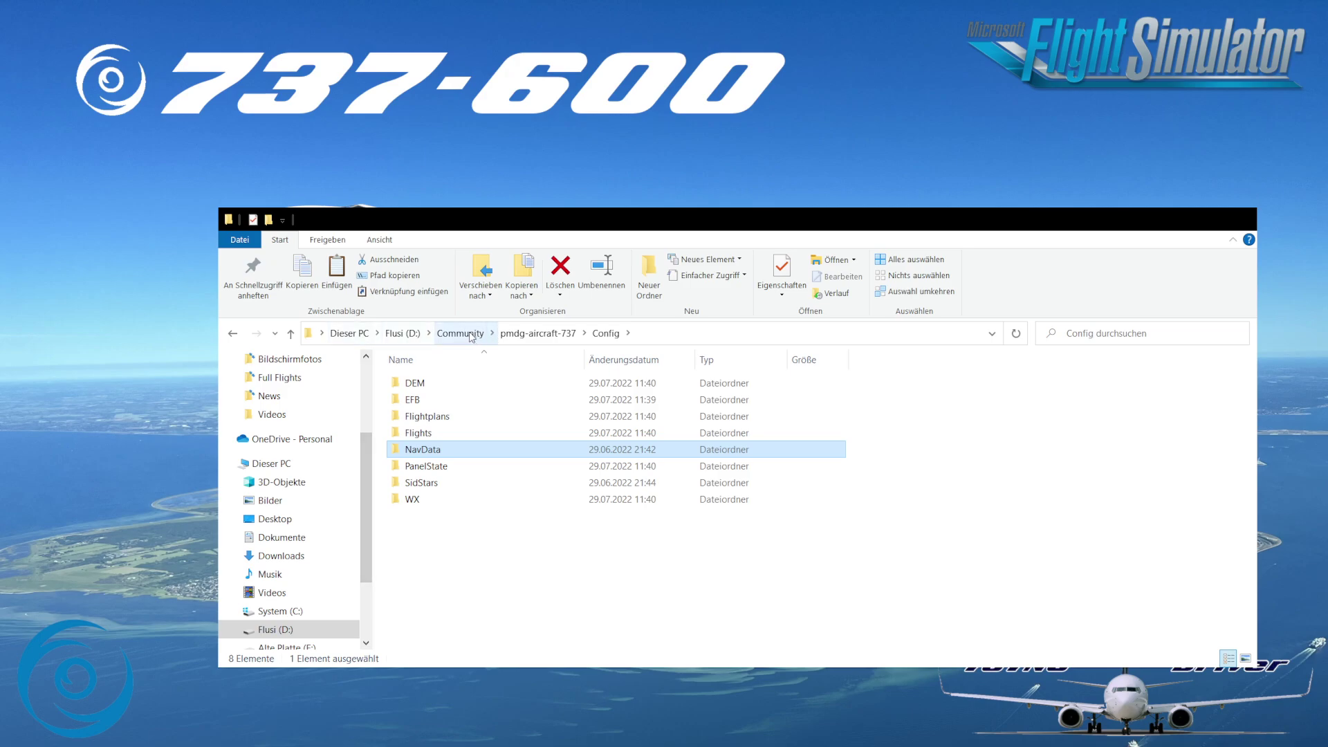
- Delete the old NavData folder in pmdg-aircraft-736's Config and paste the 737 NavData there
left_click(460, 333)
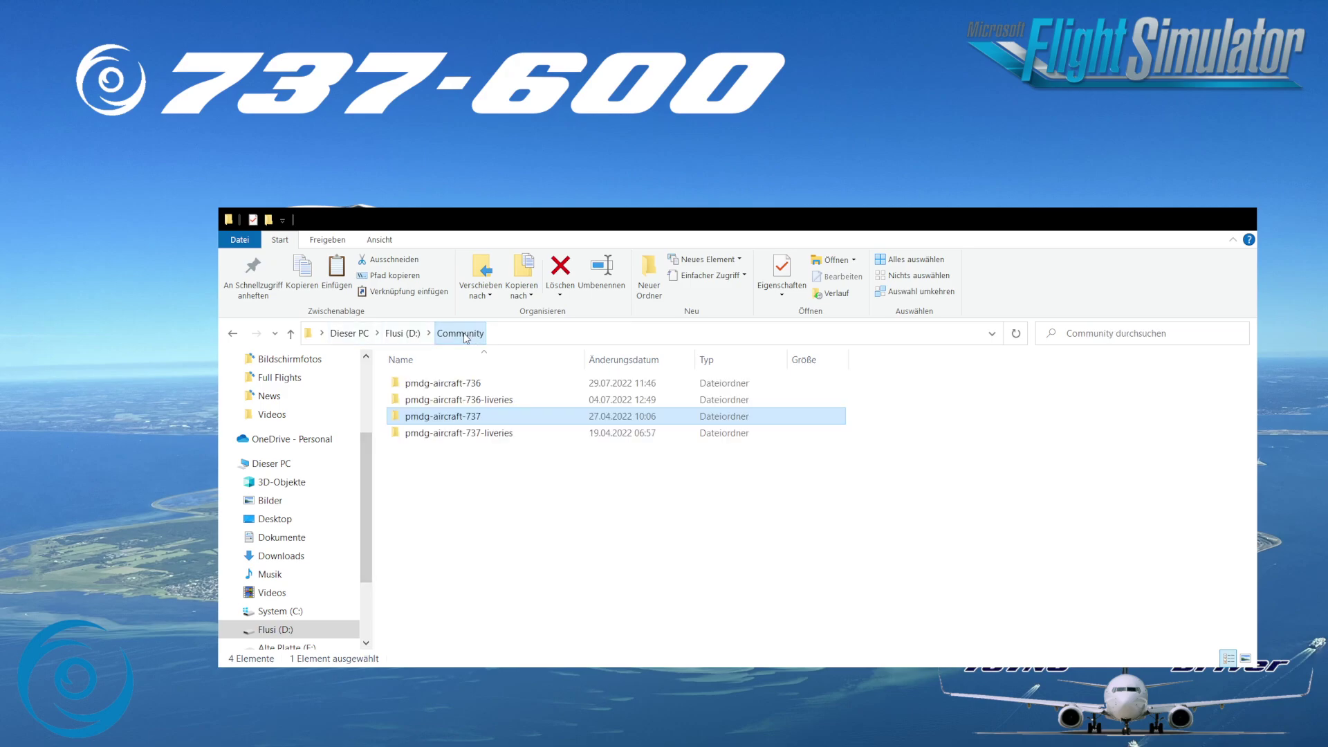
double_click(463, 387)
left_click(458, 387)
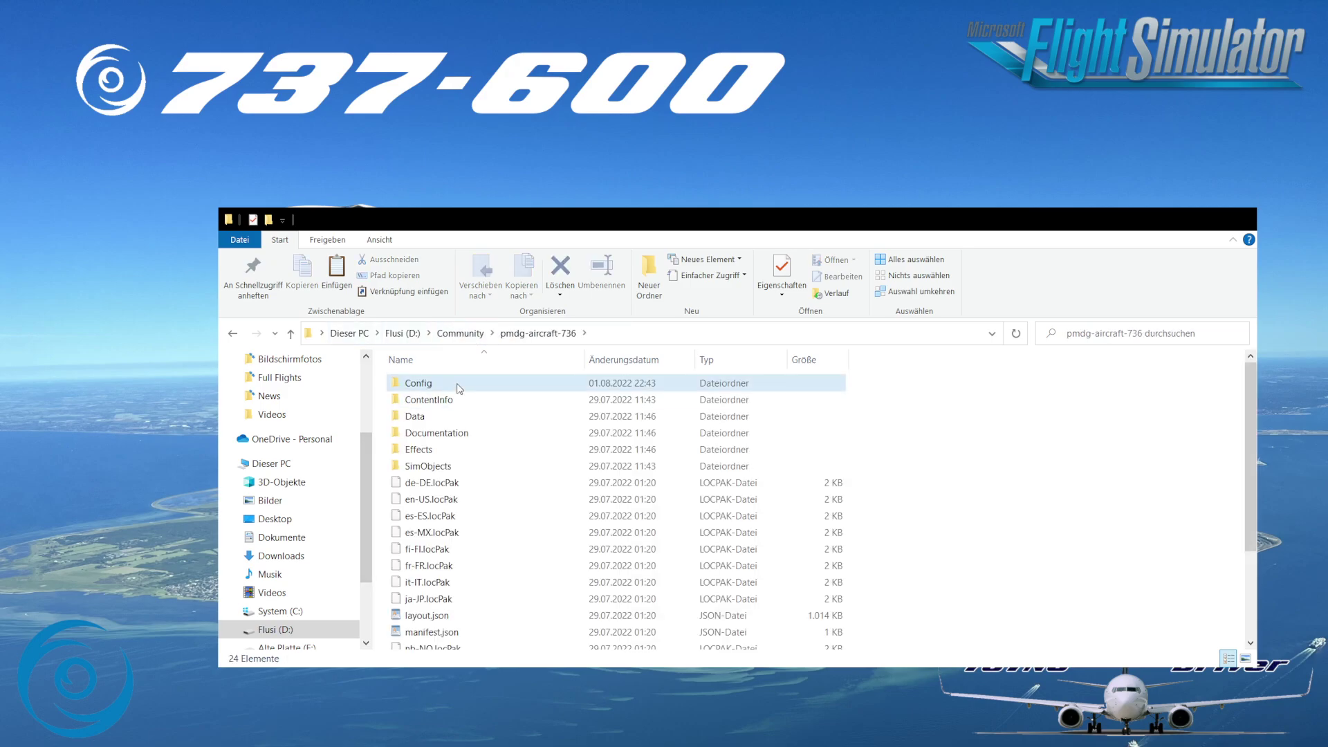
double_click(458, 388)
left_click(455, 456)
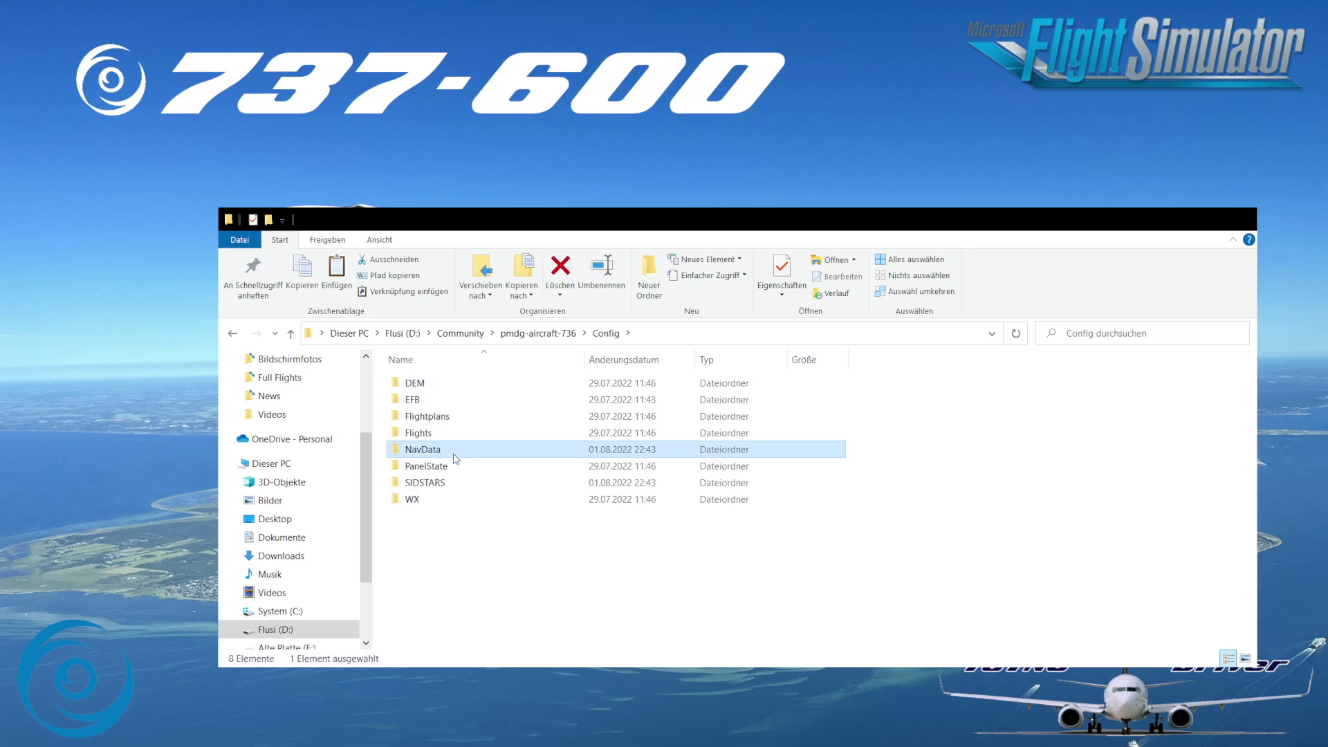
key("Delete")
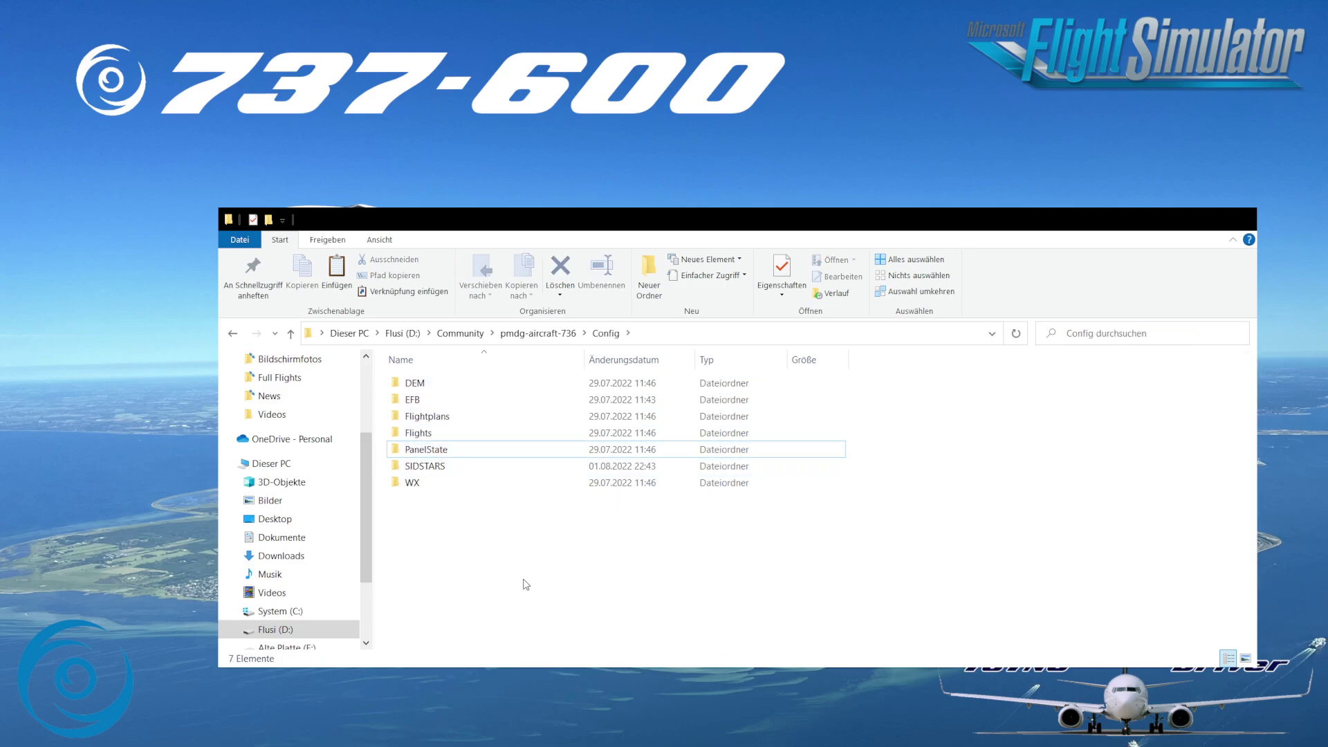
key("ctrl+z")
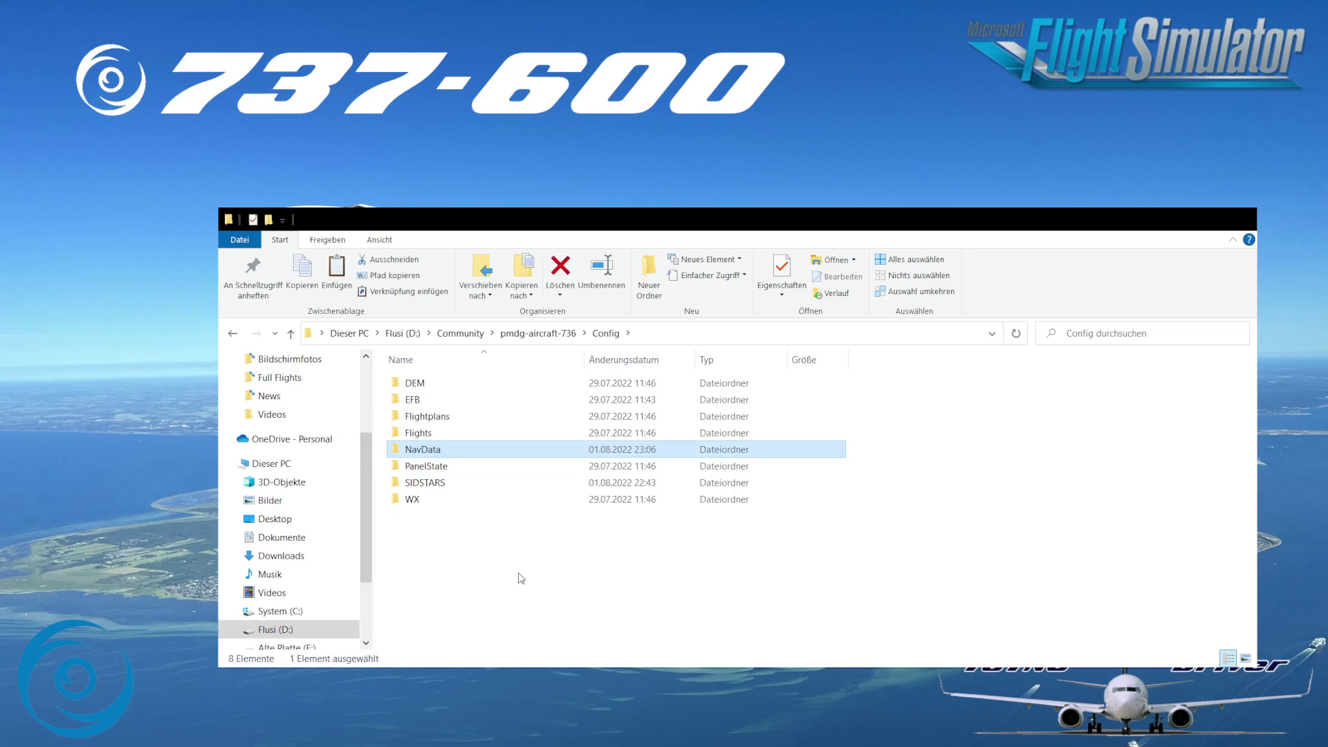
left_click(531, 556)
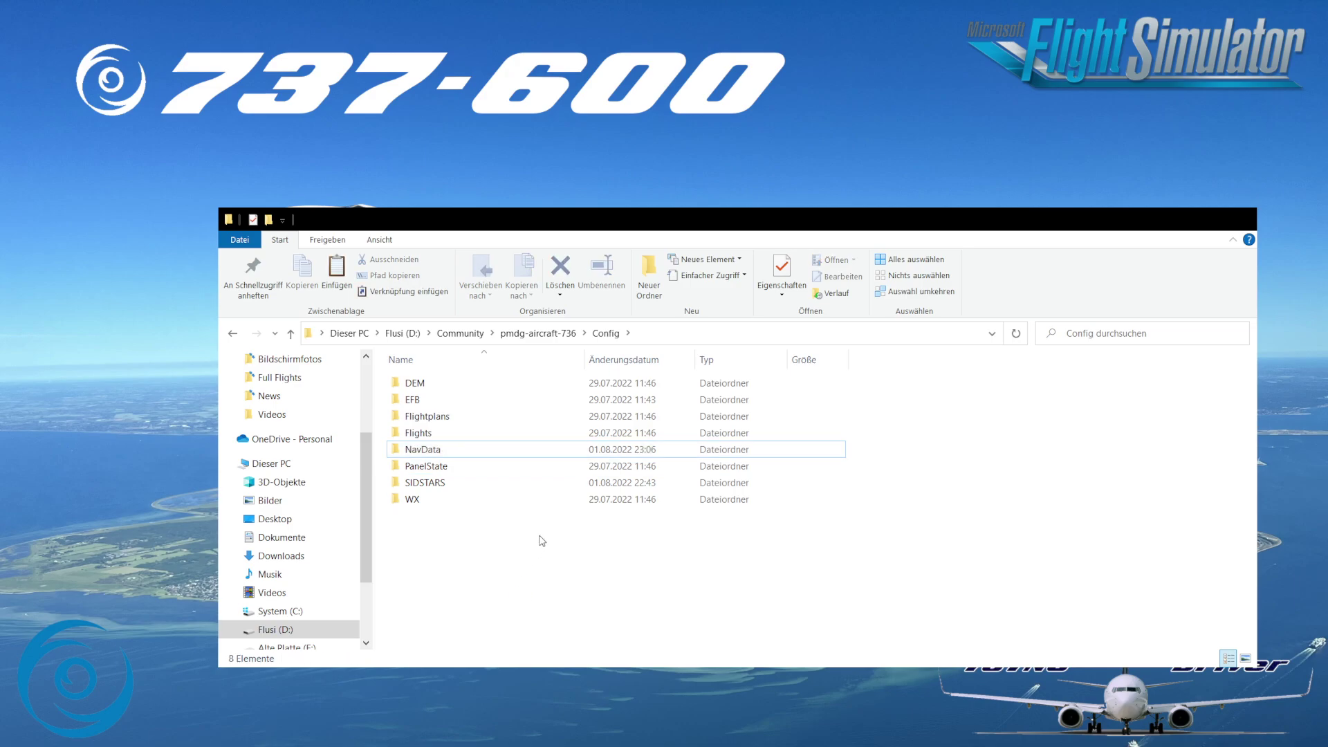
- Open pmdg-aircraft-737's Config\SidStars folder and select all 7,055 files
left_click(460, 335)
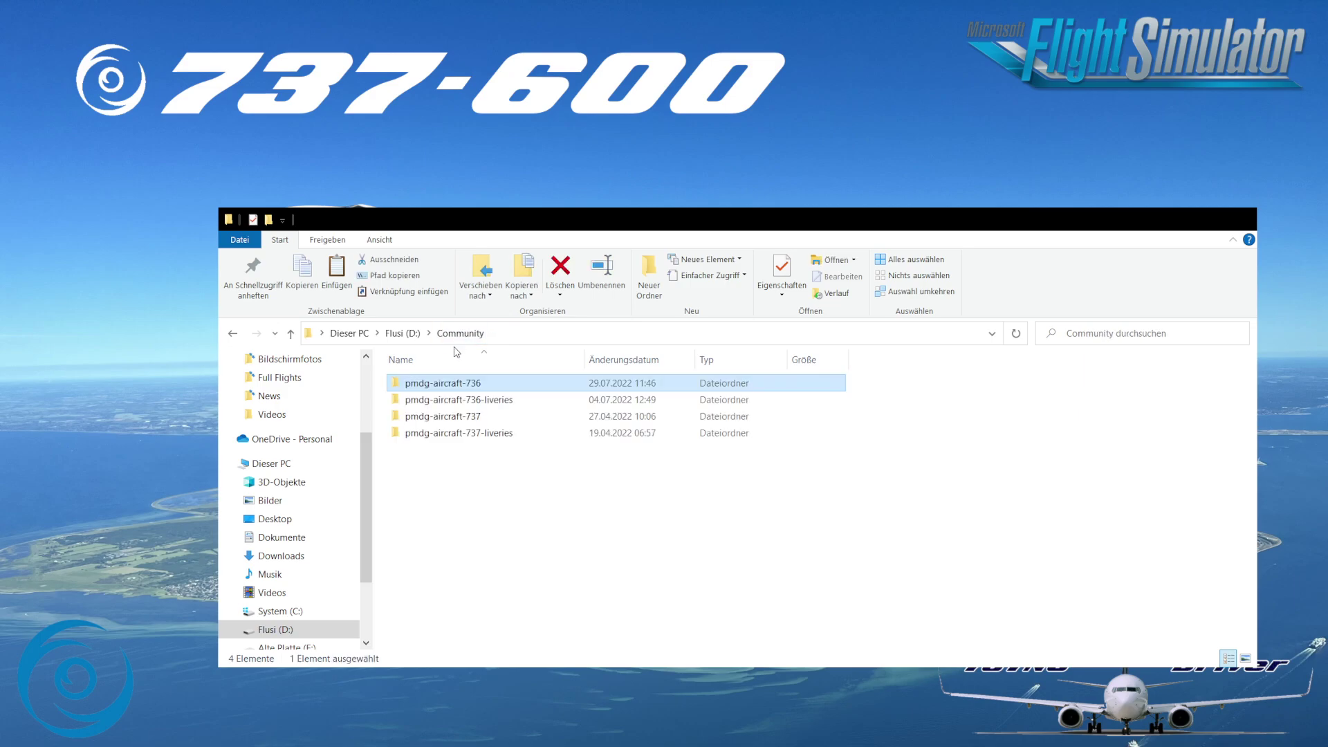
double_click(462, 418)
double_click(458, 385)
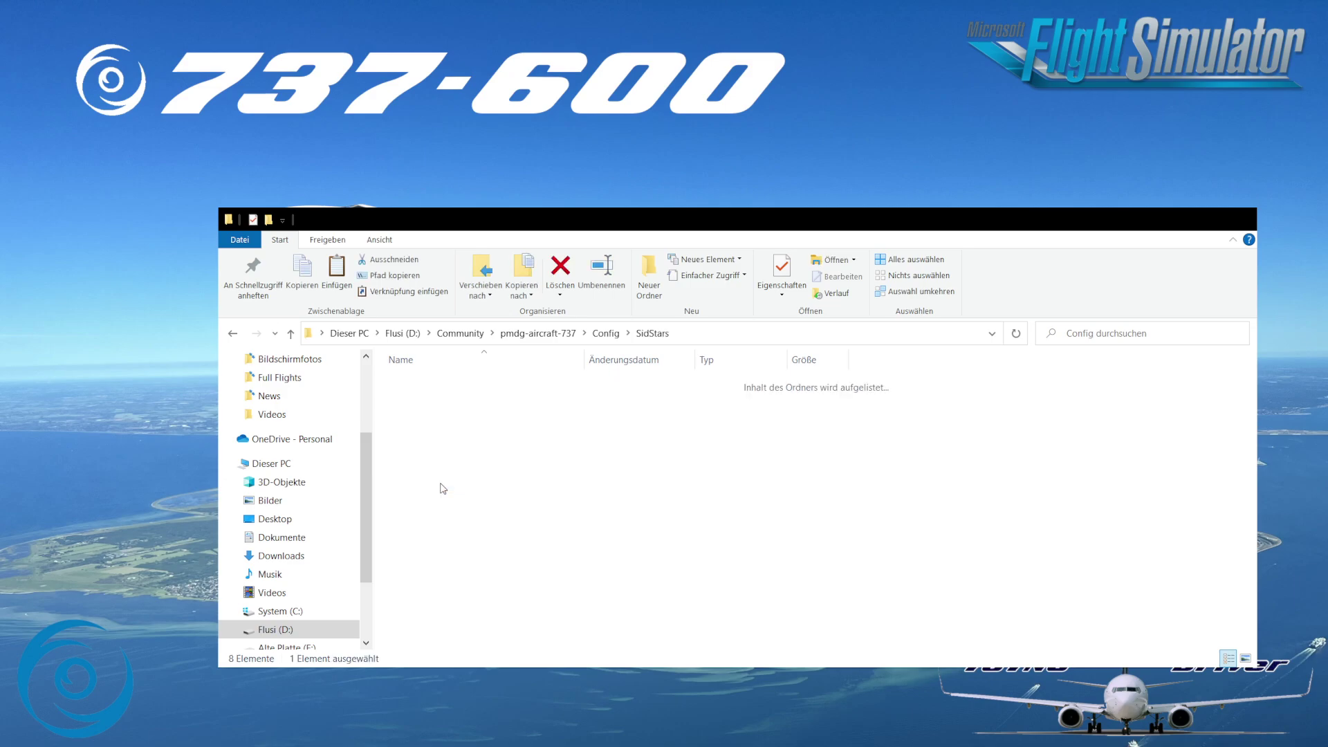
double_click(442, 488)
left_click_drag(875, 379, 809, 661)
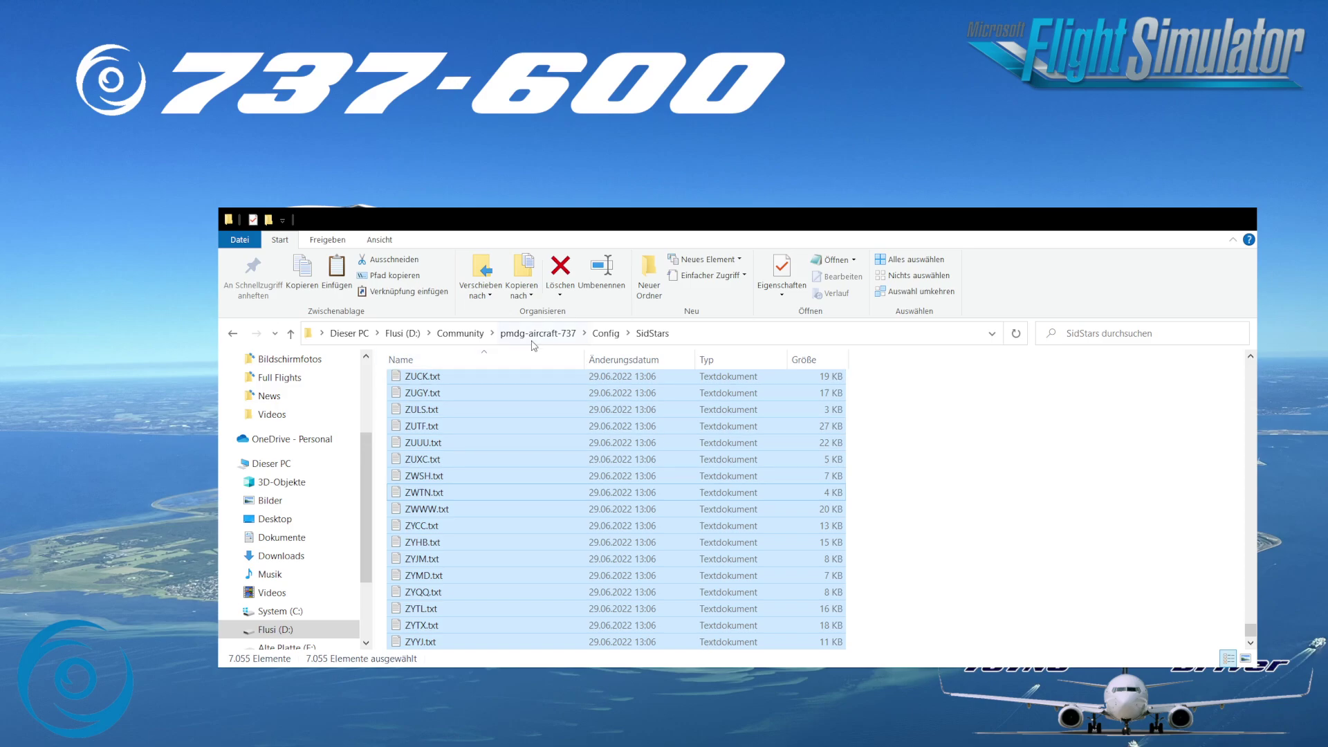
- Delete all old files in pmdg-aircraft-736's Config\SIDSTARS folder and refresh the listing
left_click(468, 337)
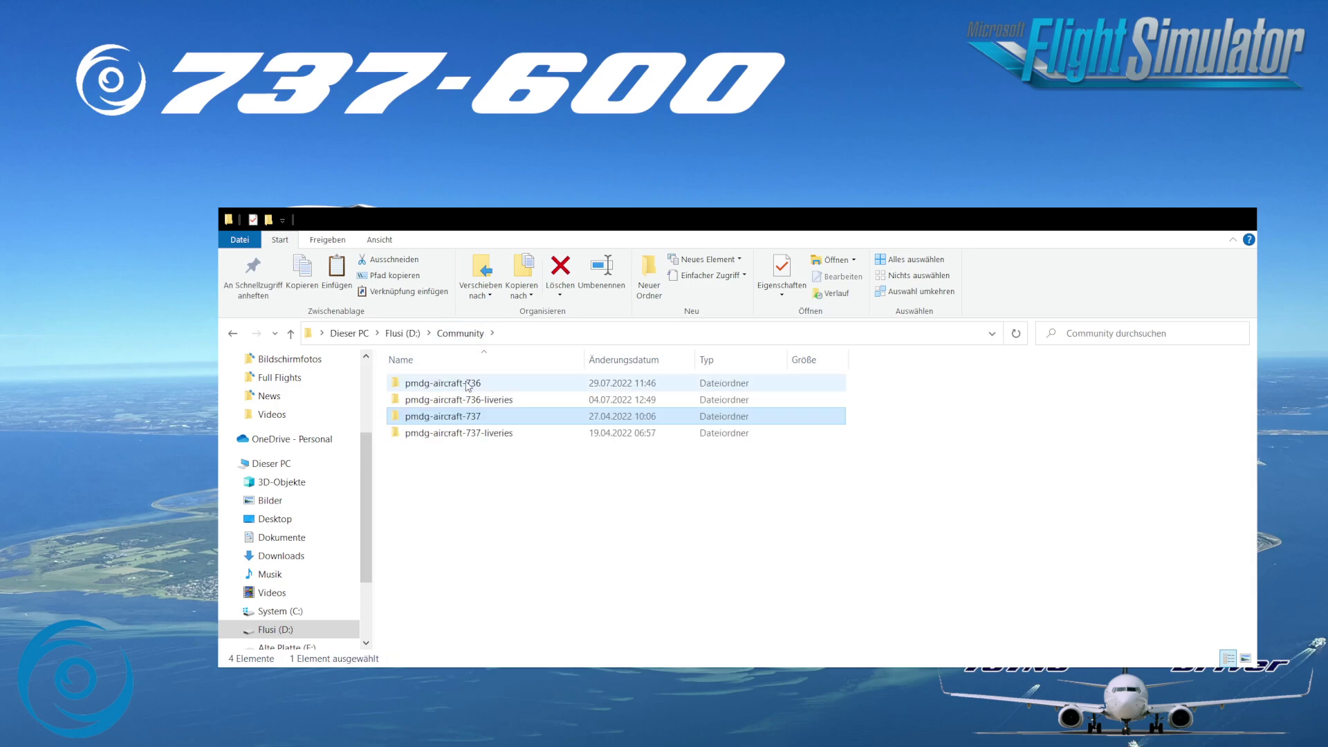
double_click(459, 383)
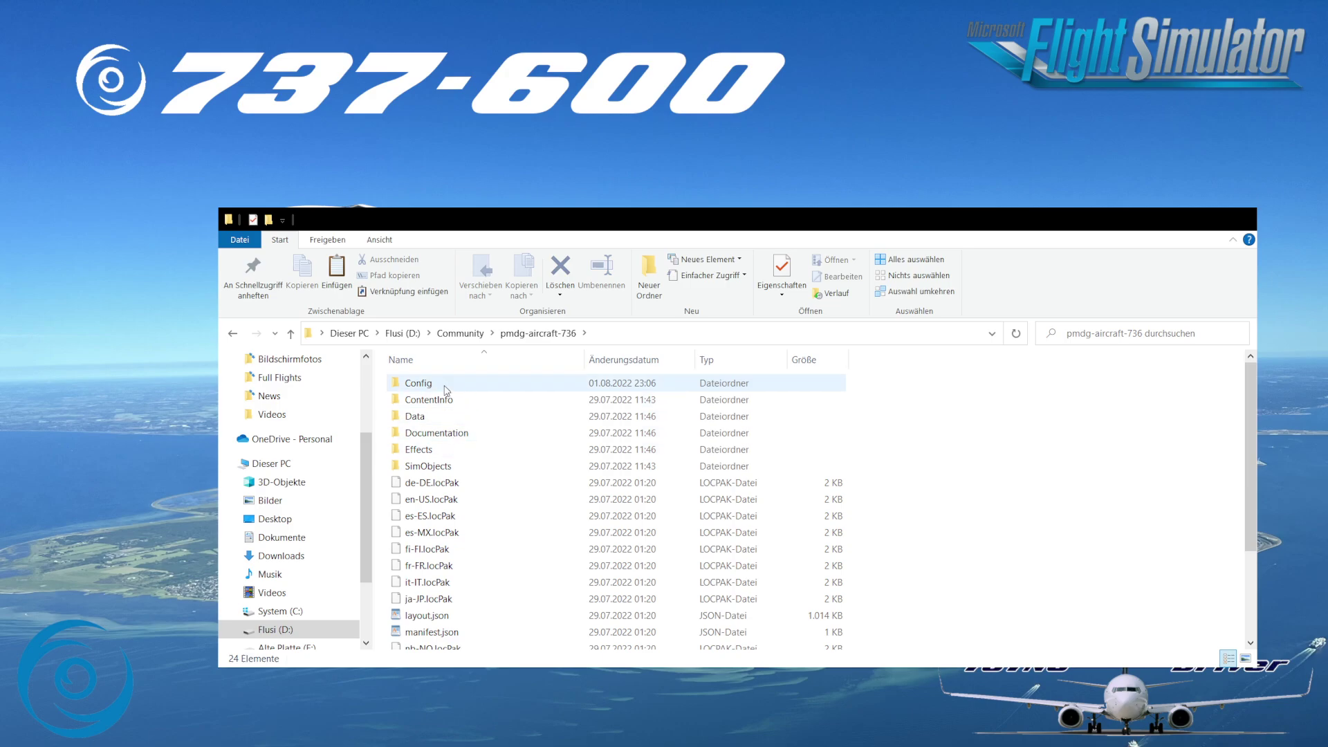
double_click(409, 387)
double_click(469, 482)
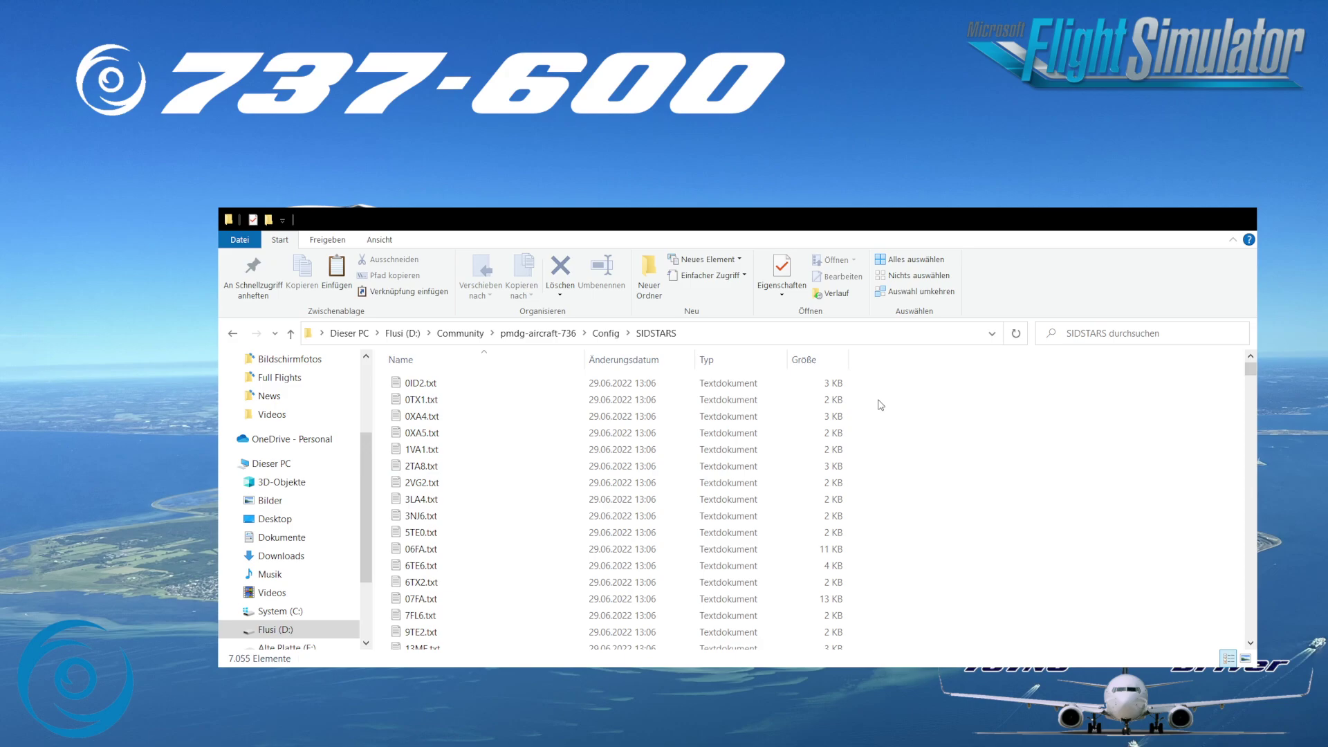
key("ctrl+a")
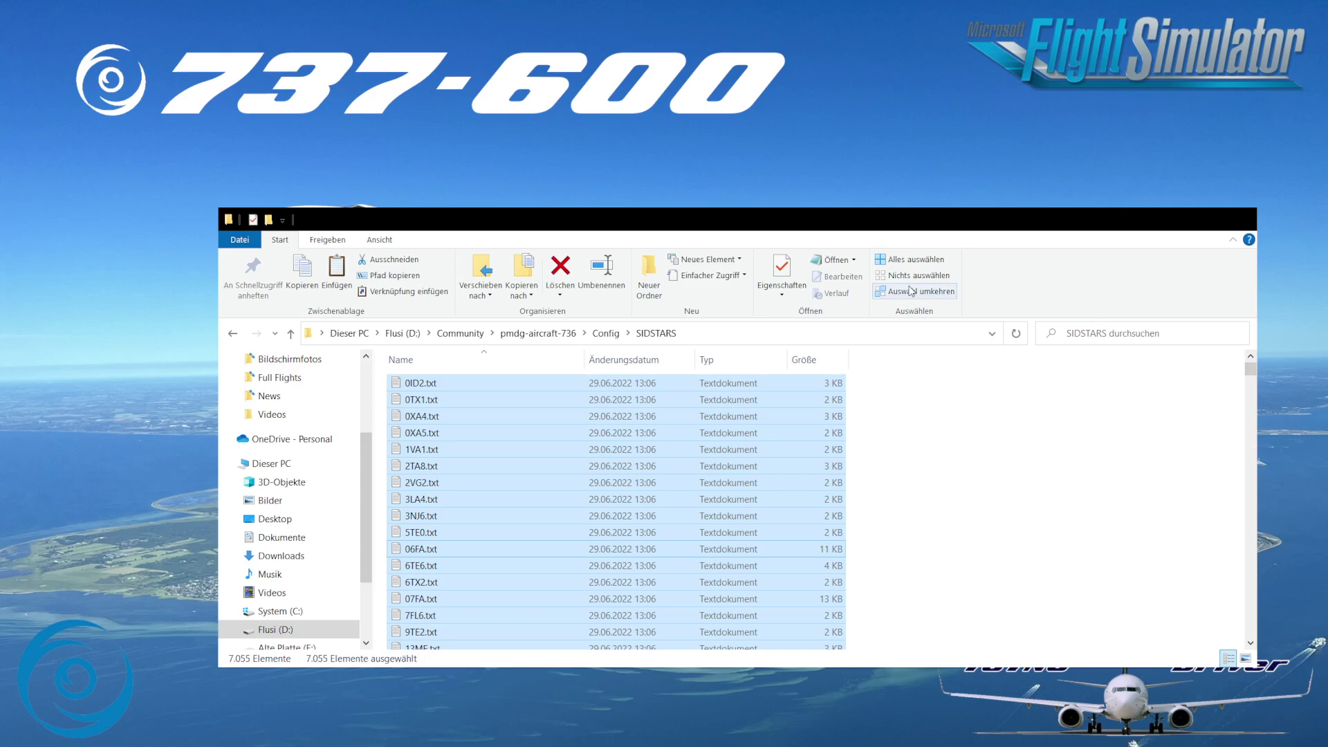
left_click(898, 226)
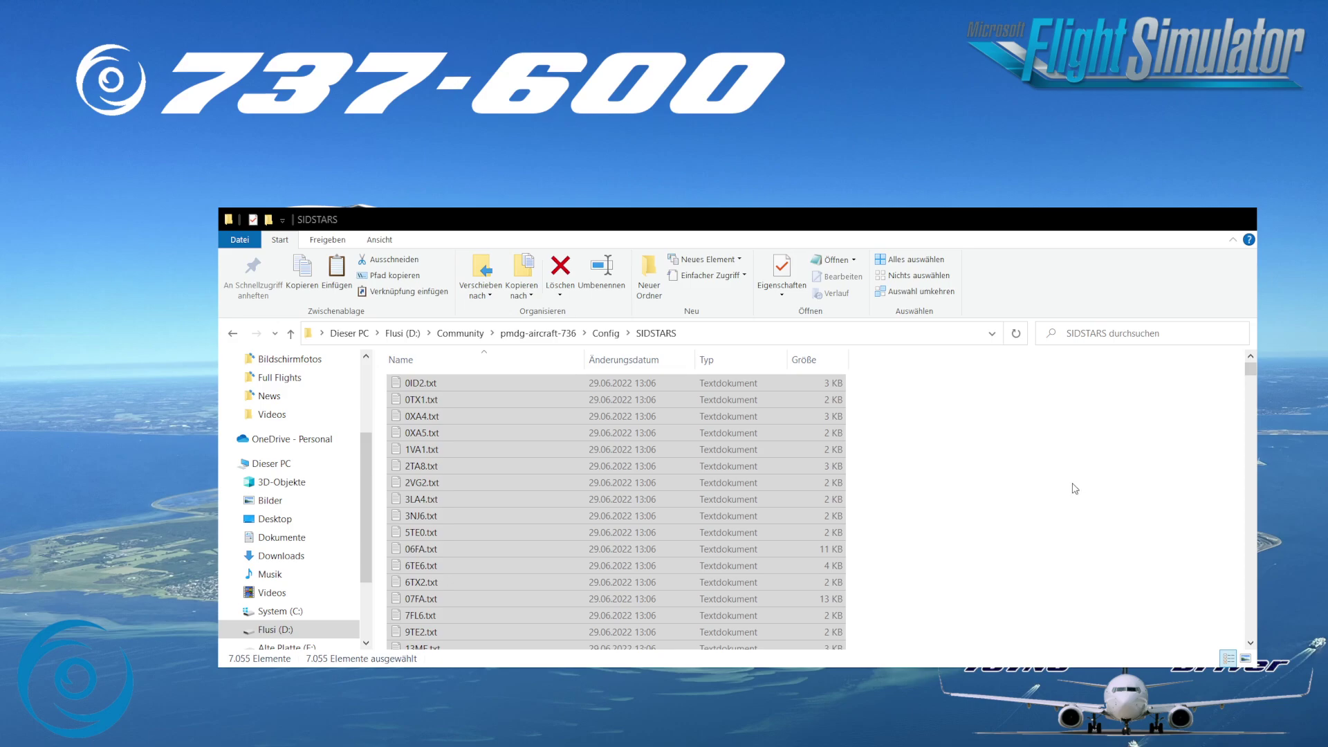
key("Delete")
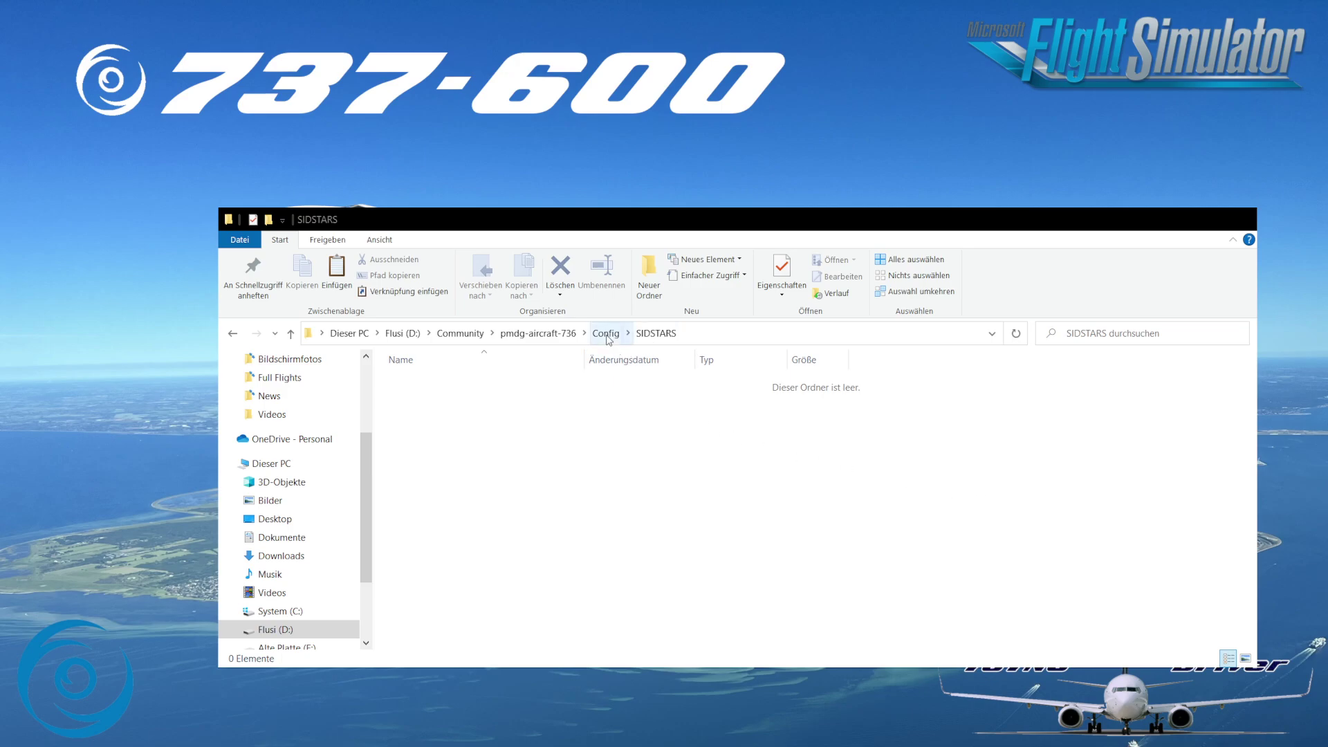
left_click(652, 335)
left_click(606, 335)
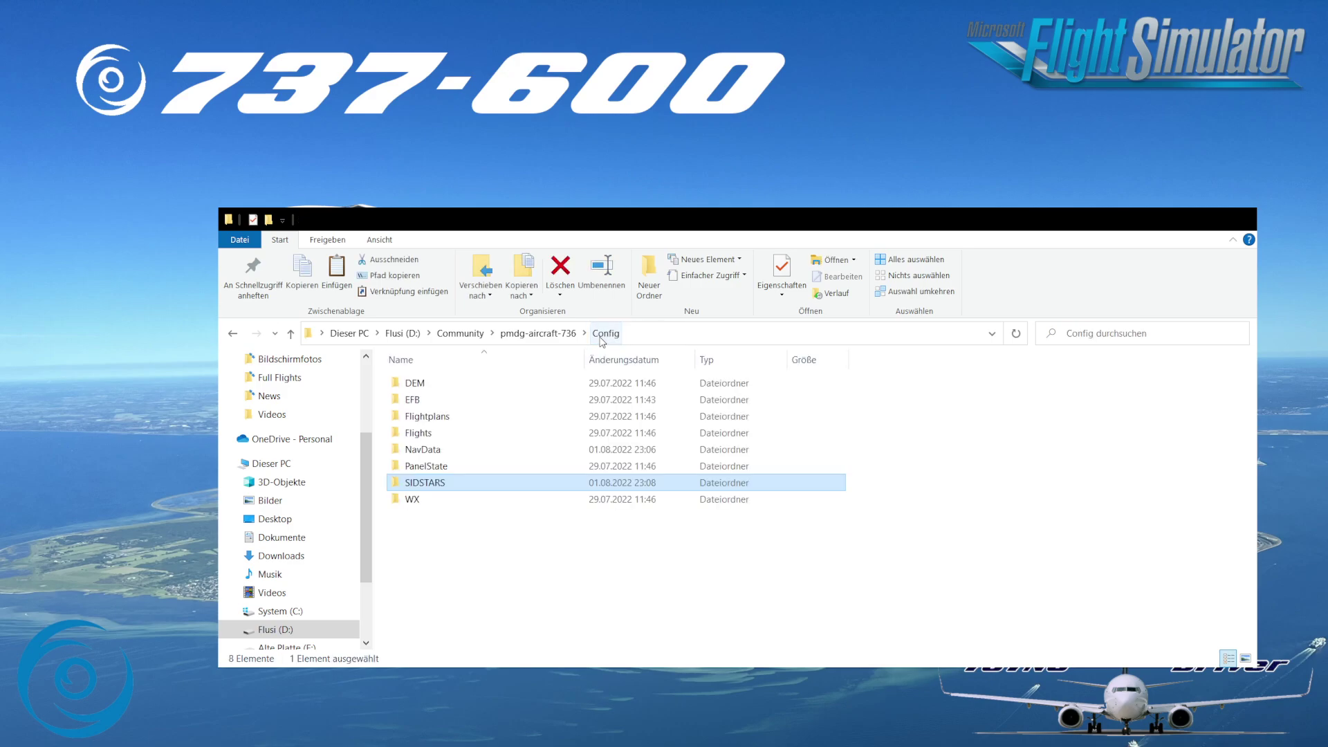
left_click(446, 453)
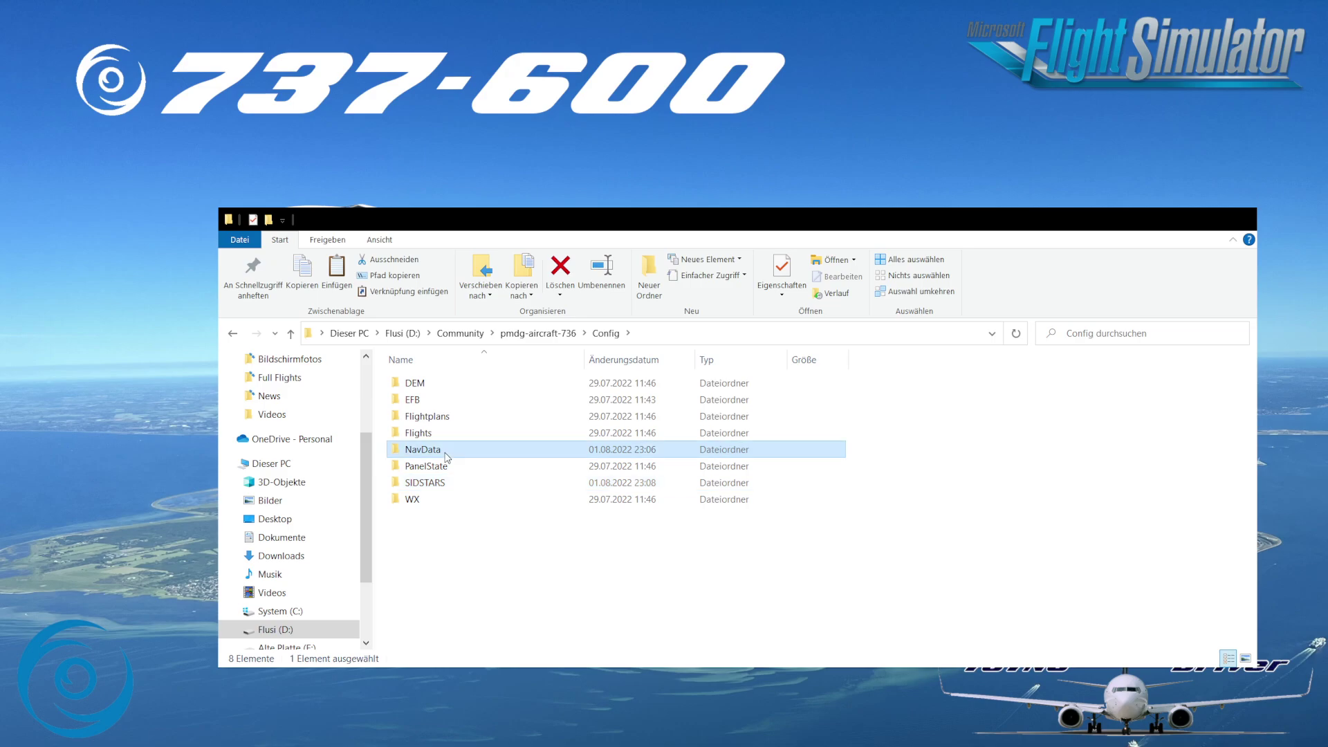
left_click(541, 576)
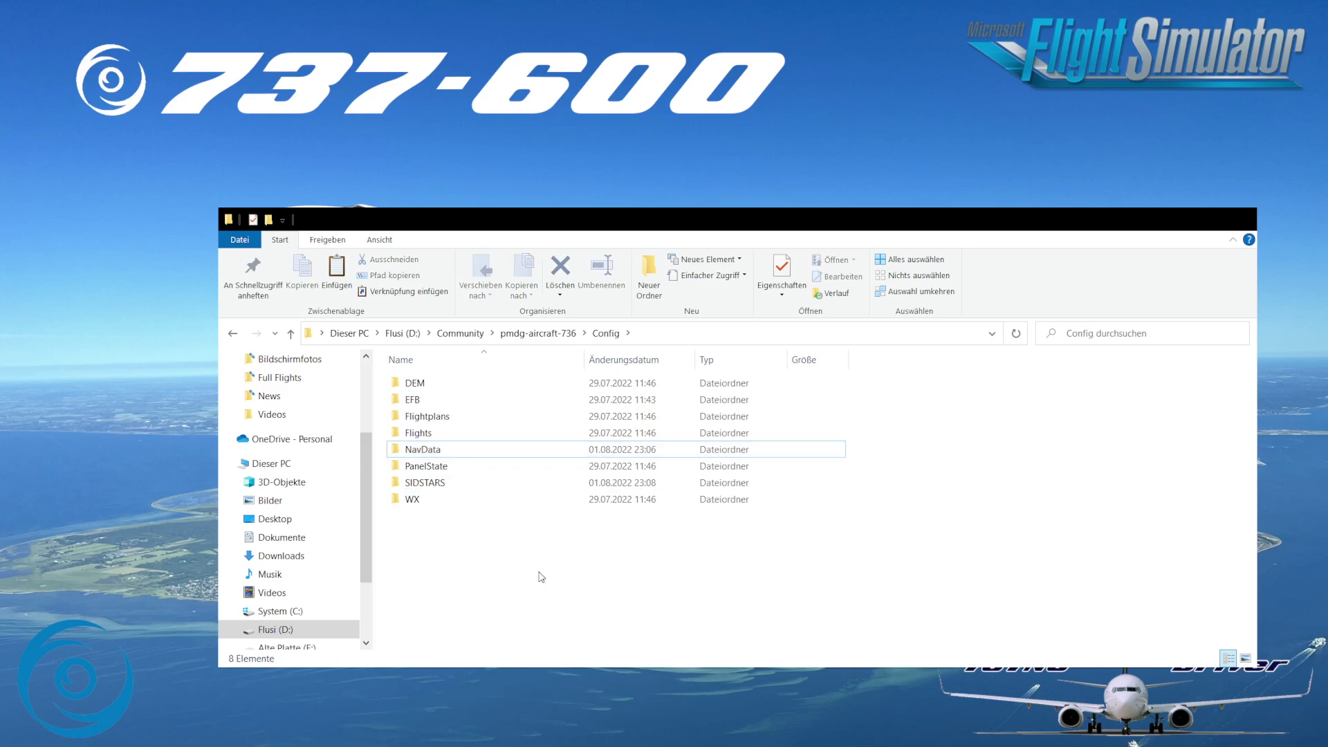